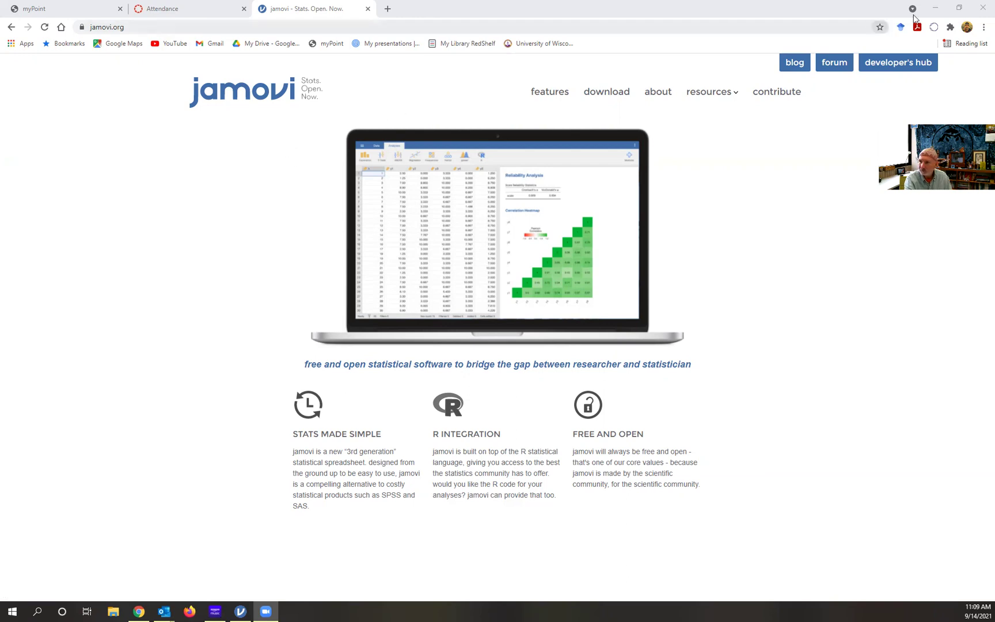
- Restore the jamovi window from the taskbar and maximize the empty Untitled spreadsheet
click(934, 8)
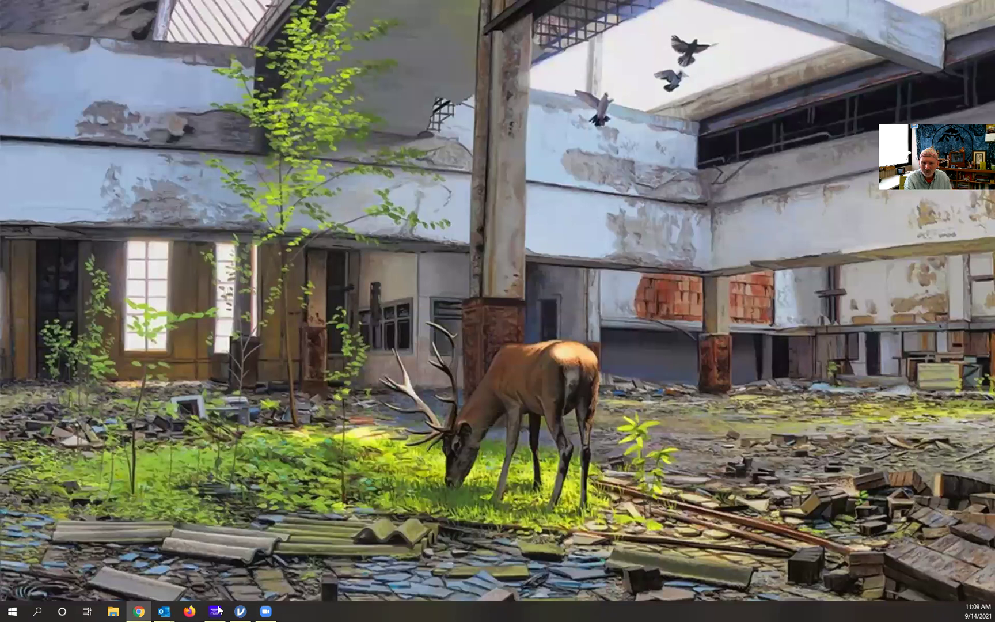
click(240, 610)
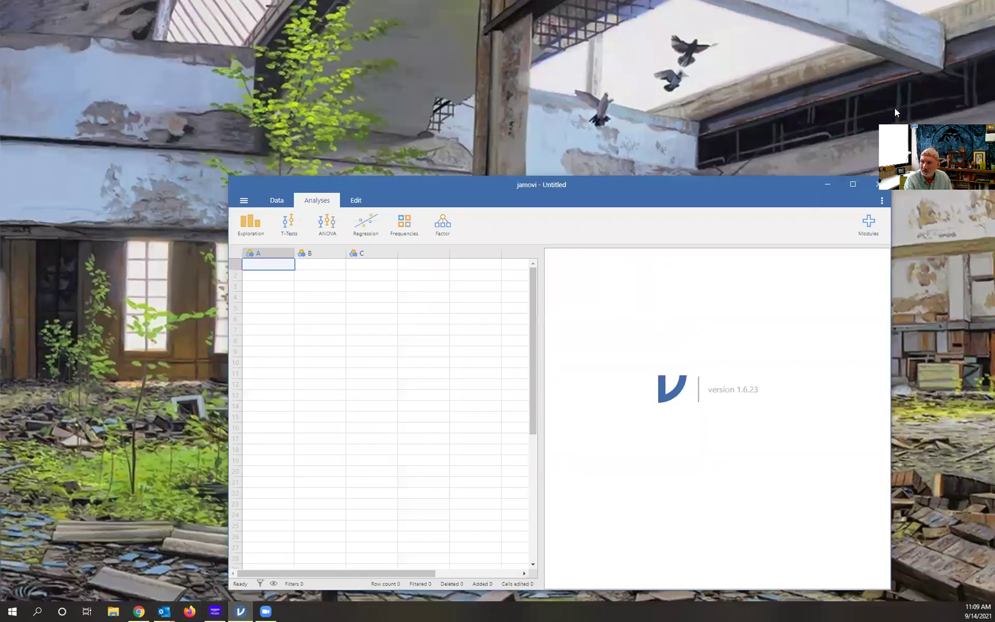
drag(746, 182, 679, 114)
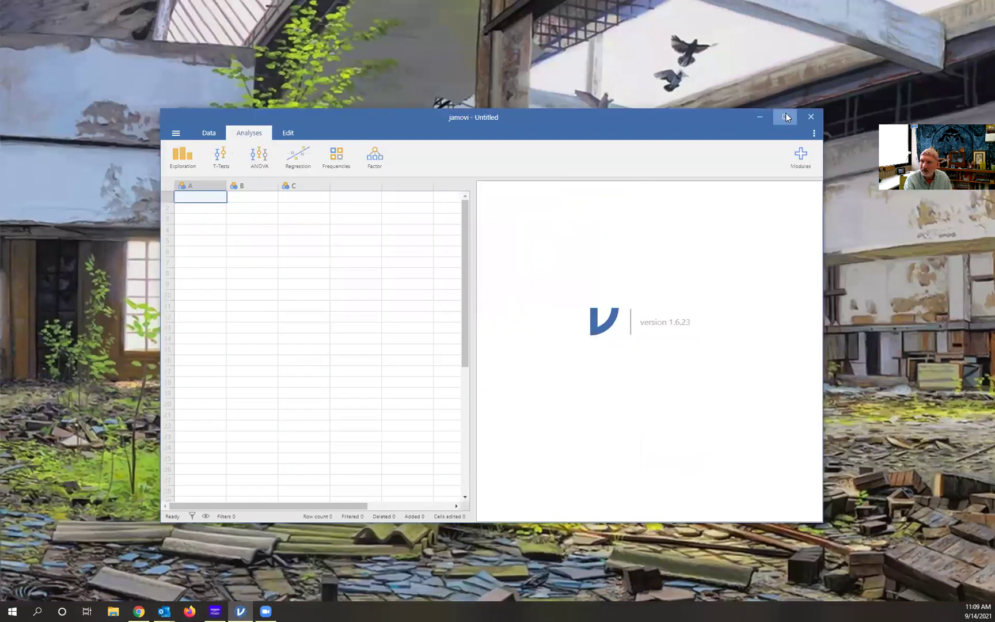
click(785, 115)
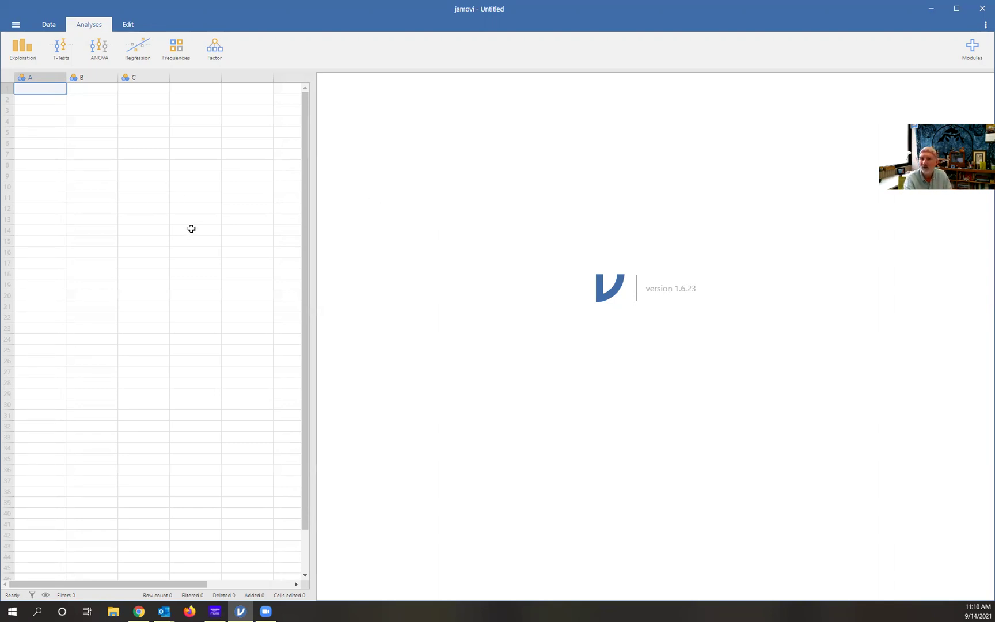
- Import 'Behavior Data through Dec 2020 - Cleaned - Sheet1' via Import > Browse, loading 1215 rows
click(16, 25)
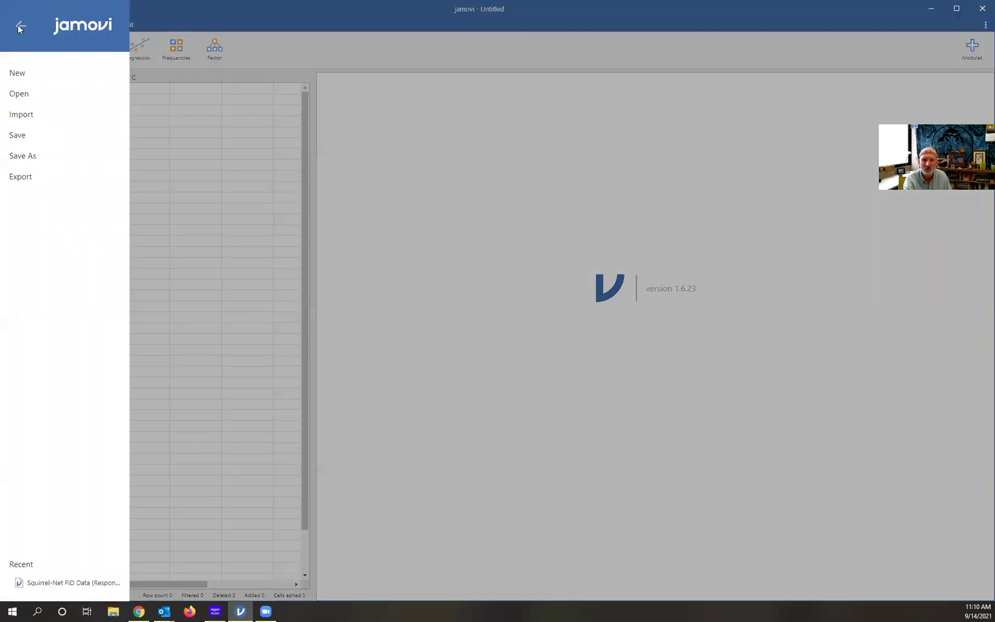
click(33, 118)
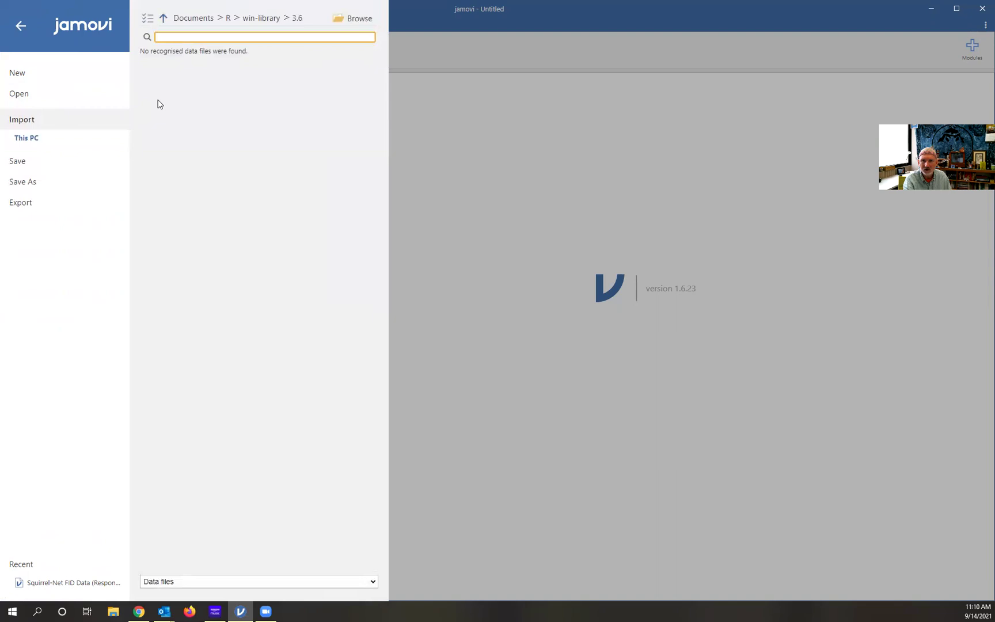
click(361, 19)
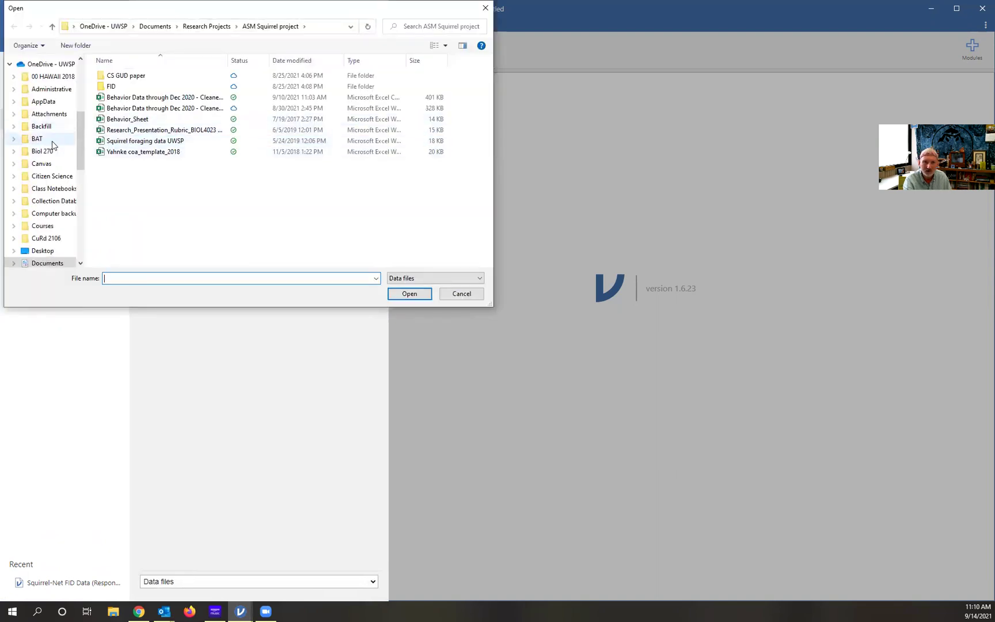
scroll(50, 149, down, 1)
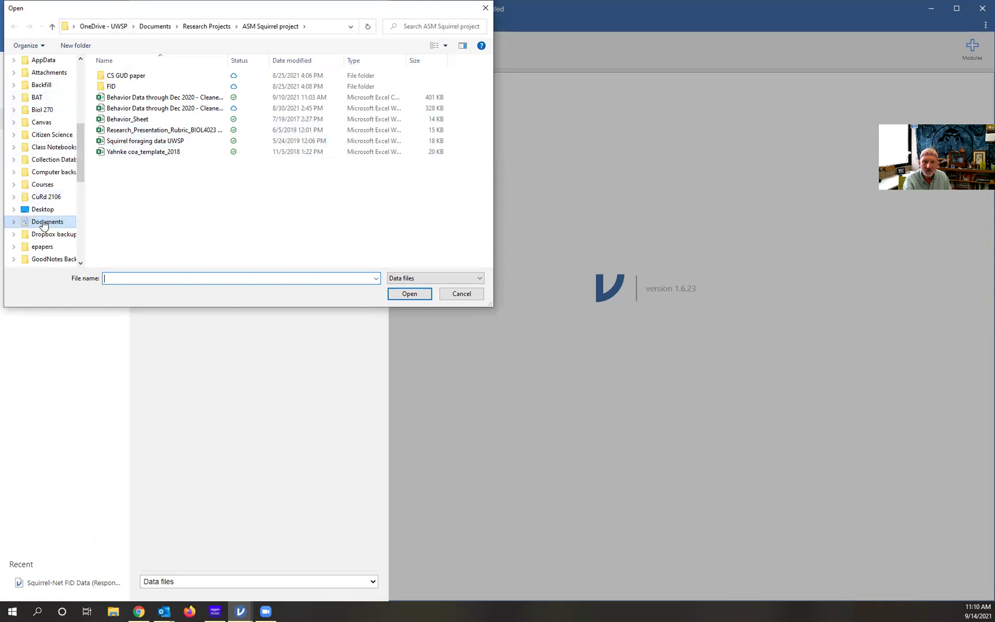
click(146, 101)
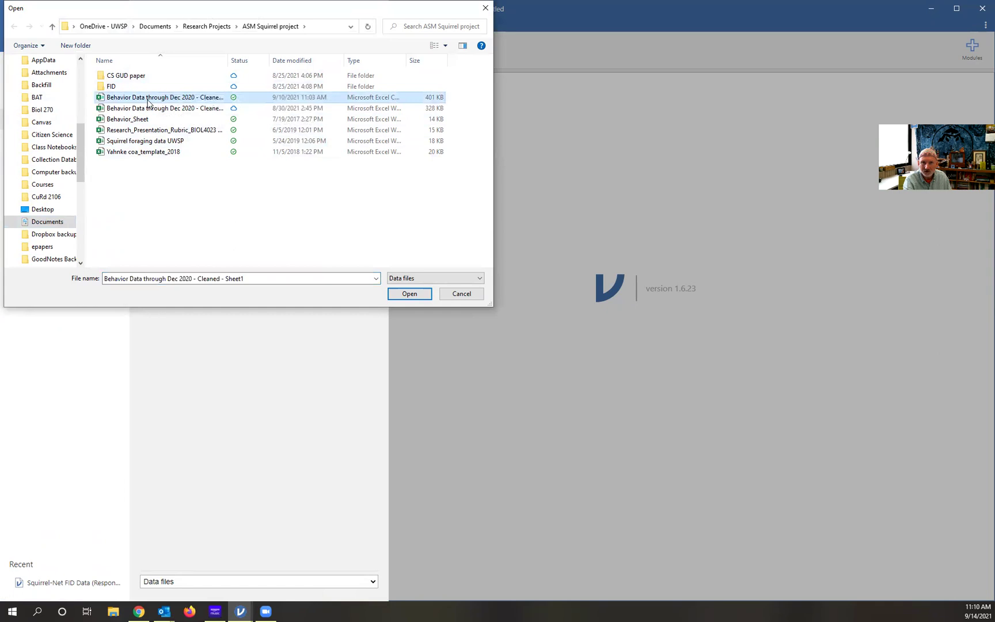
click(410, 294)
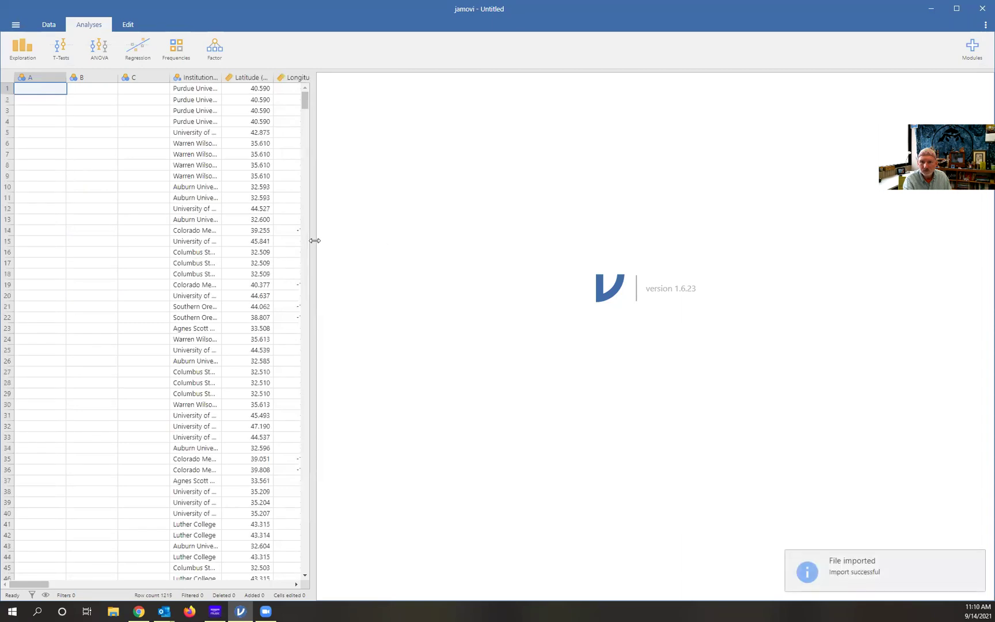
- Widen the data pane and delete the empty variables A, B and C
drag(316, 243, 424, 247)
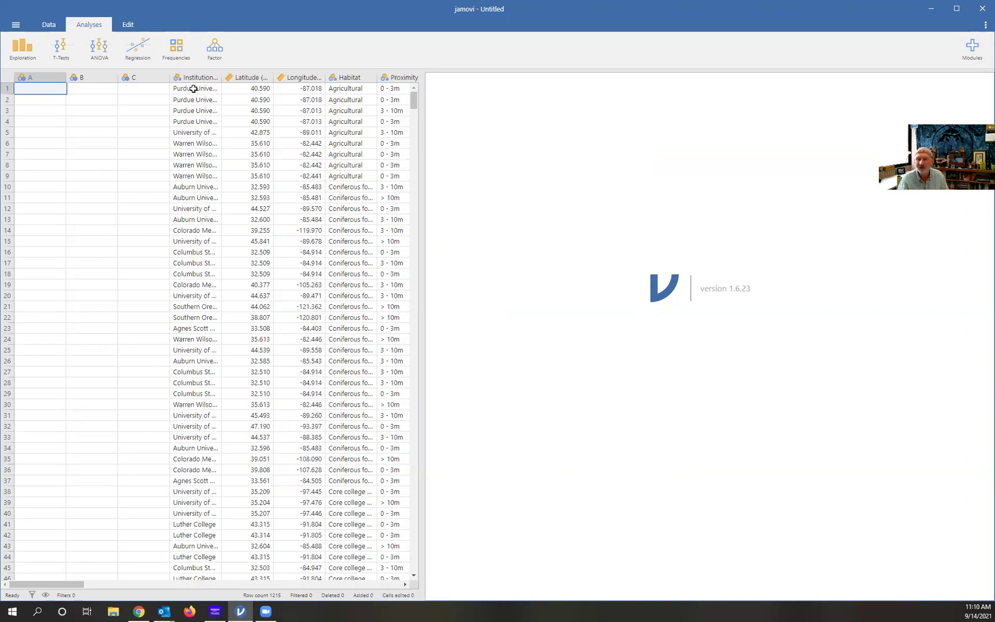
right_click(43, 78)
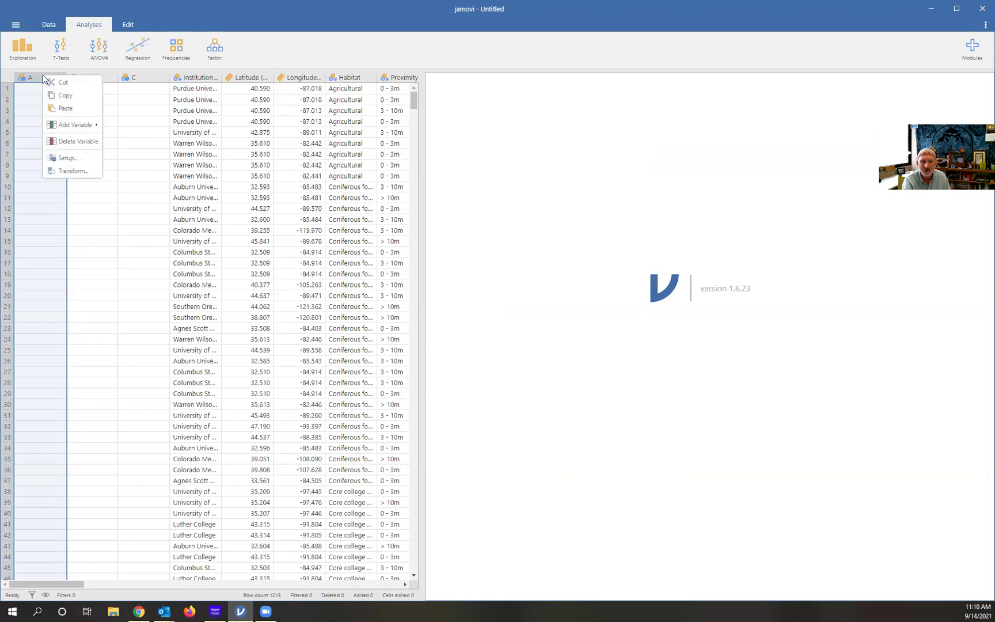
click(66, 141)
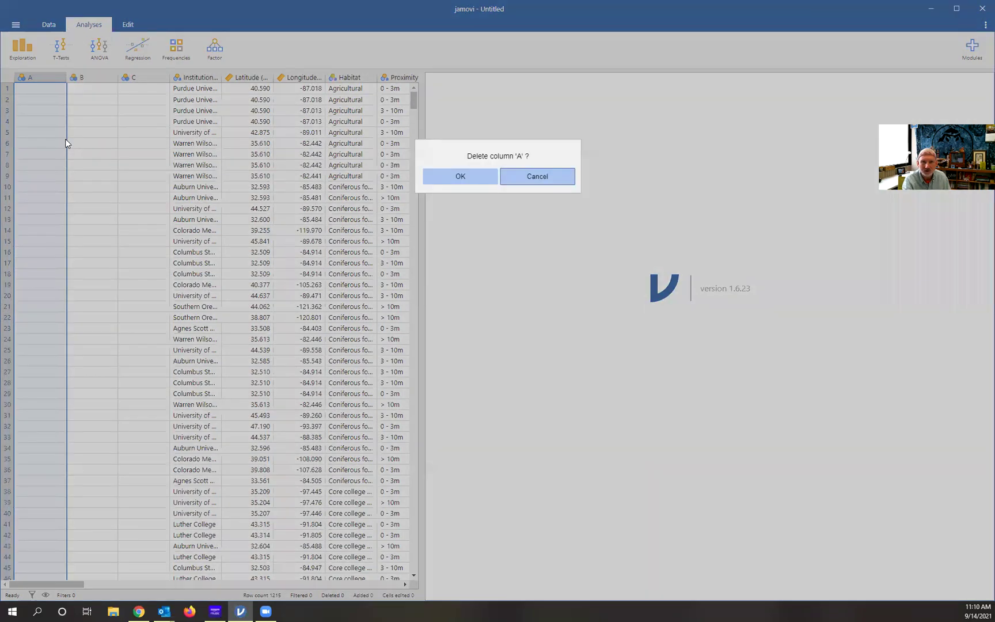
click(461, 176)
right_click(38, 78)
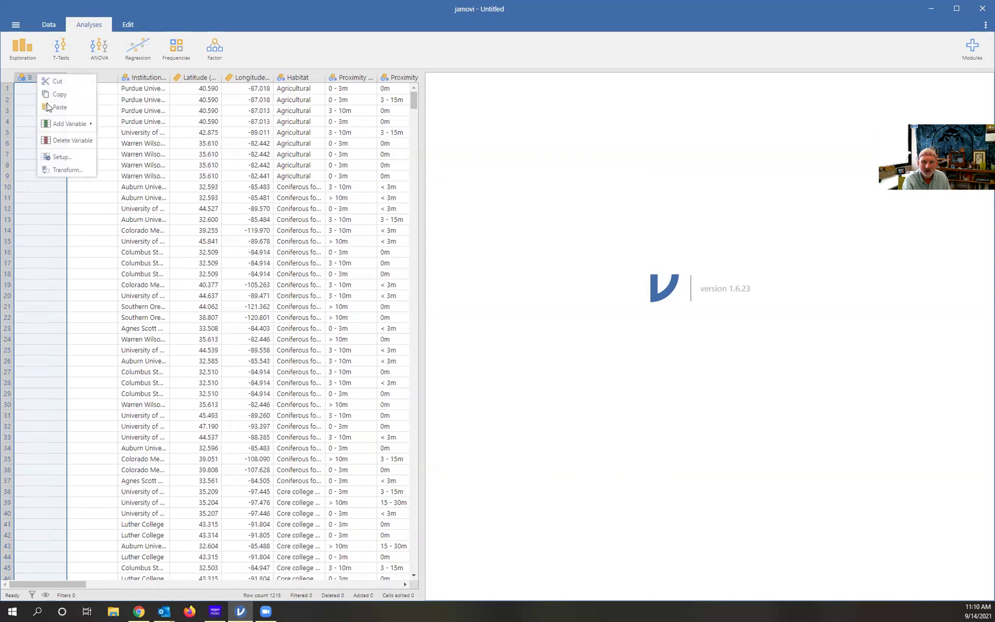
click(67, 140)
click(458, 176)
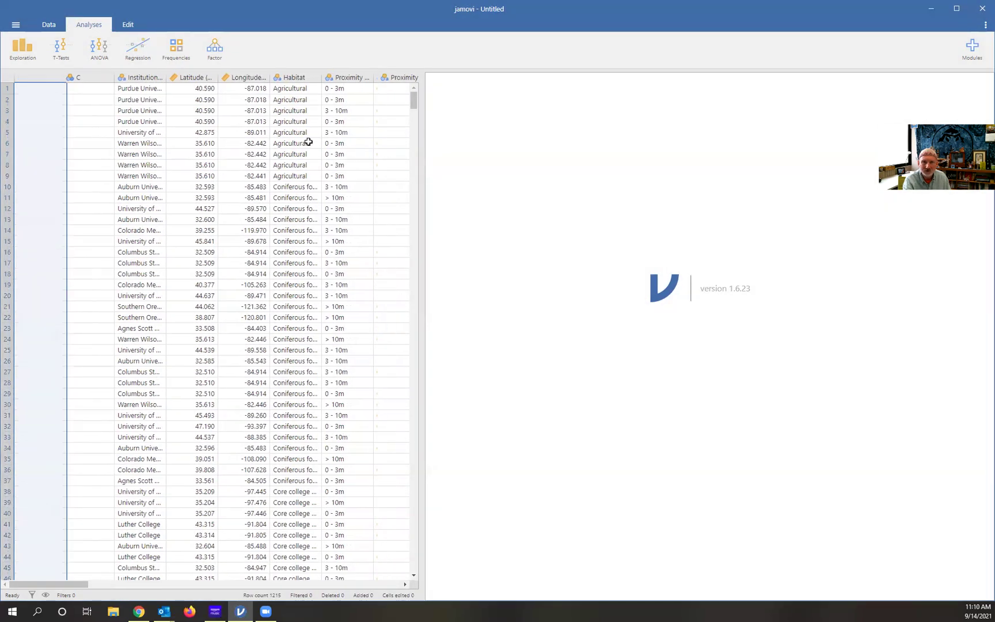
right_click(49, 76)
click(84, 141)
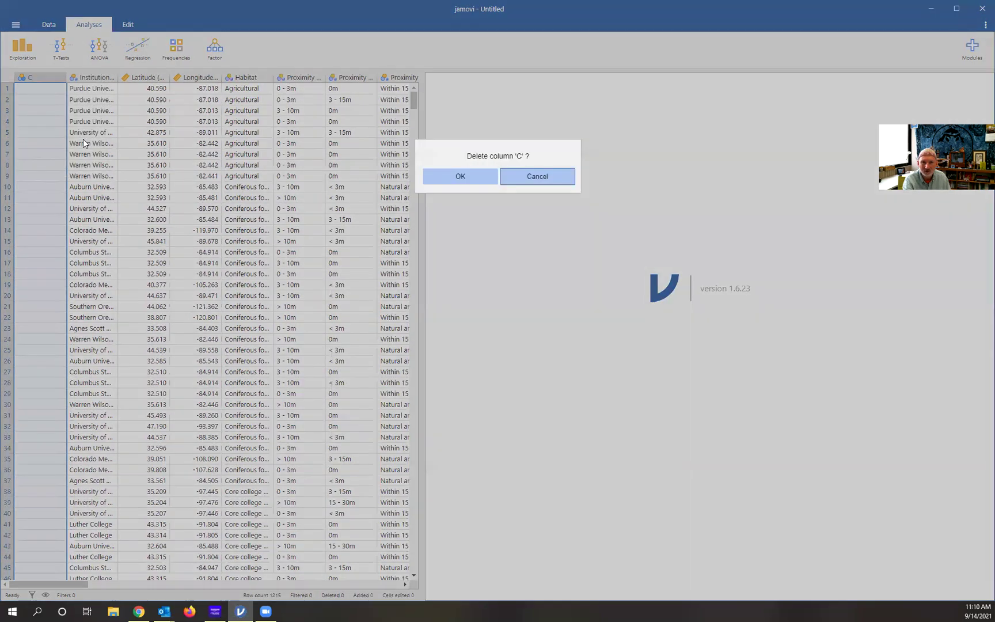
click(481, 178)
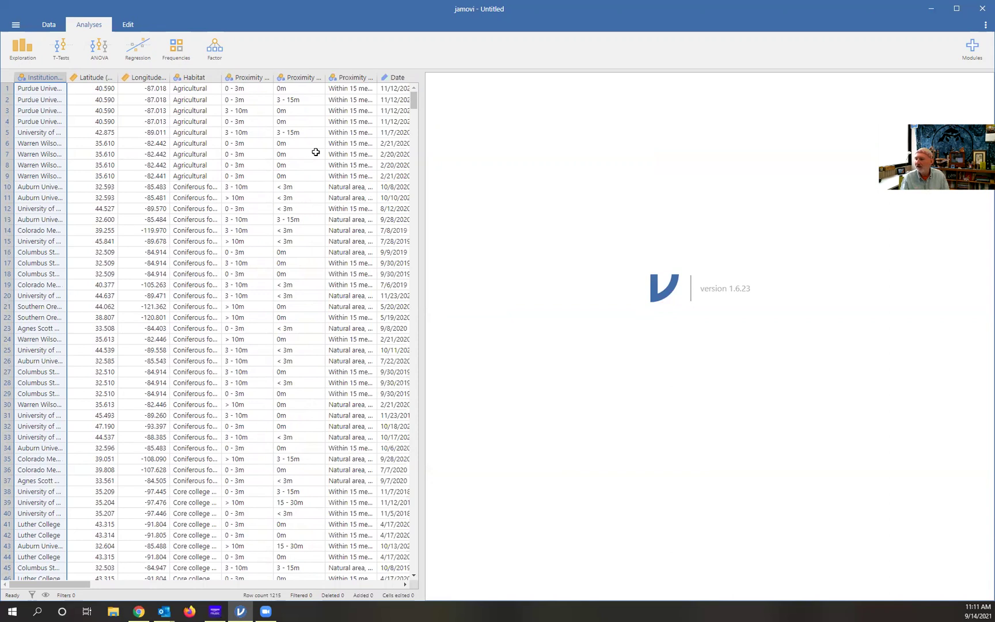
- Run Exploration > Descriptives on Total vigilance (out of 16 timepoints): N 1215, mean 4.33, median 3
click(47, 26)
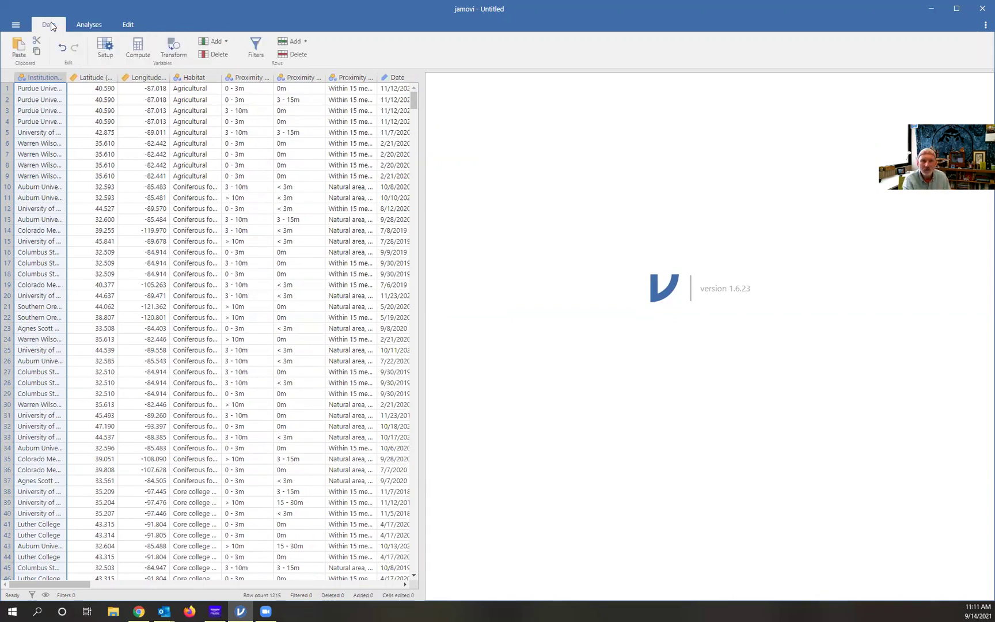
click(87, 23)
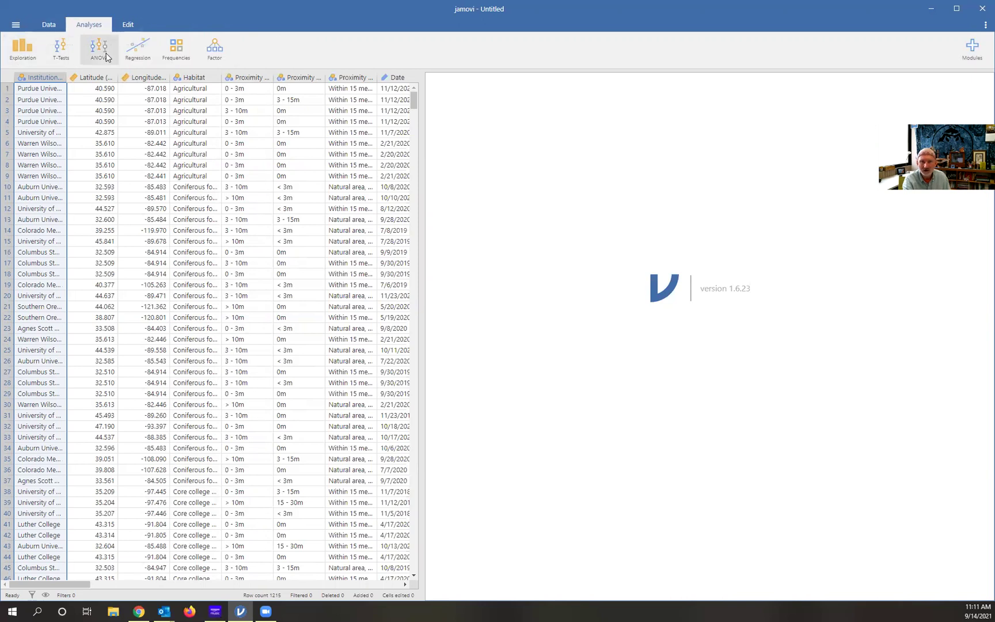
click(19, 50)
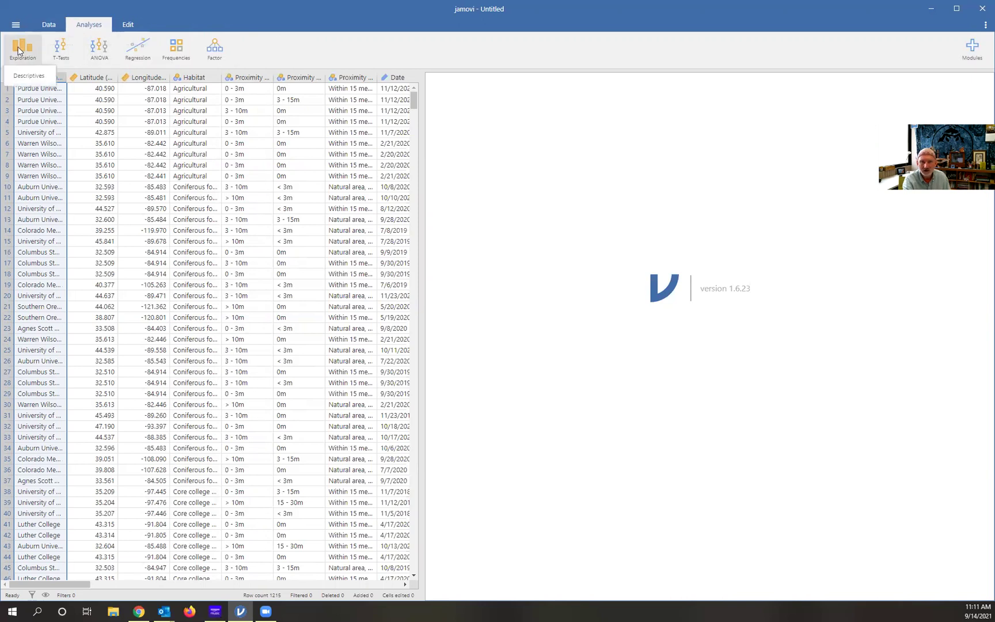
click(28, 77)
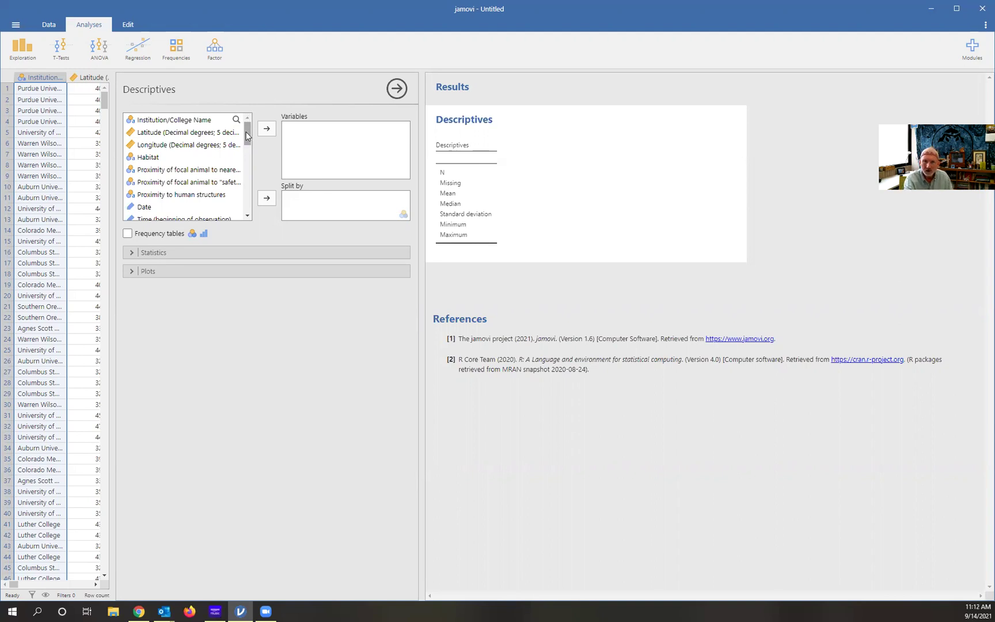
drag(248, 135, 248, 157)
click(188, 184)
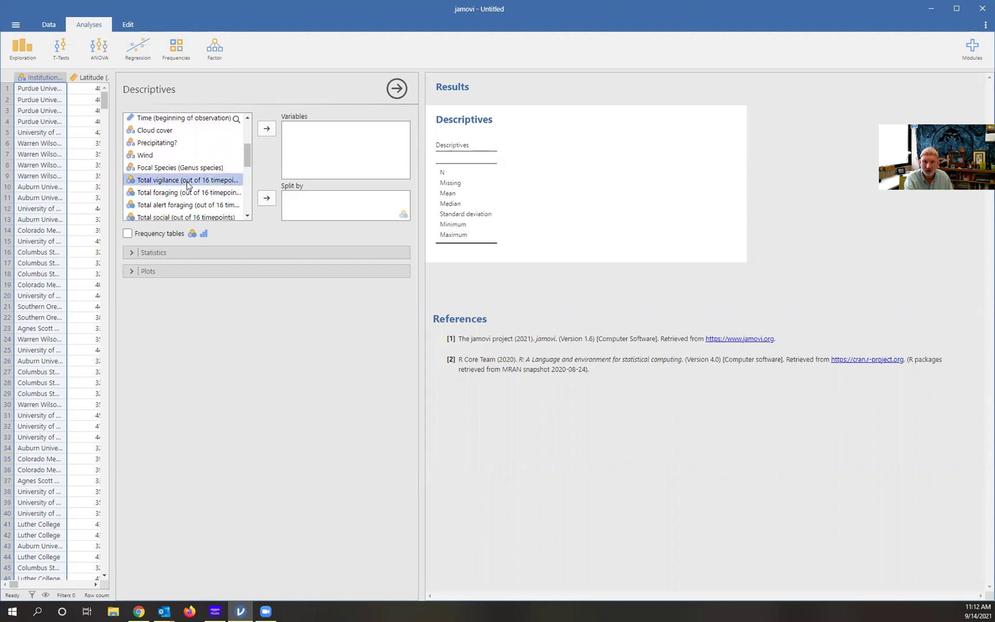
click(266, 129)
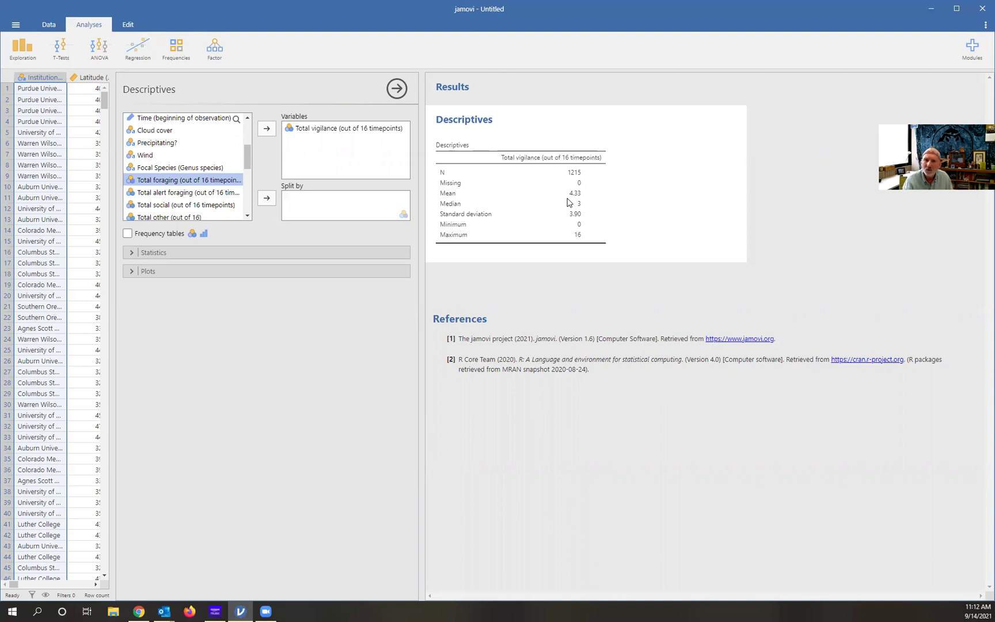
- Expand the Statistics and Plots options and tick Shapiro-Wilk, giving W 0.873, p < .001
click(132, 254)
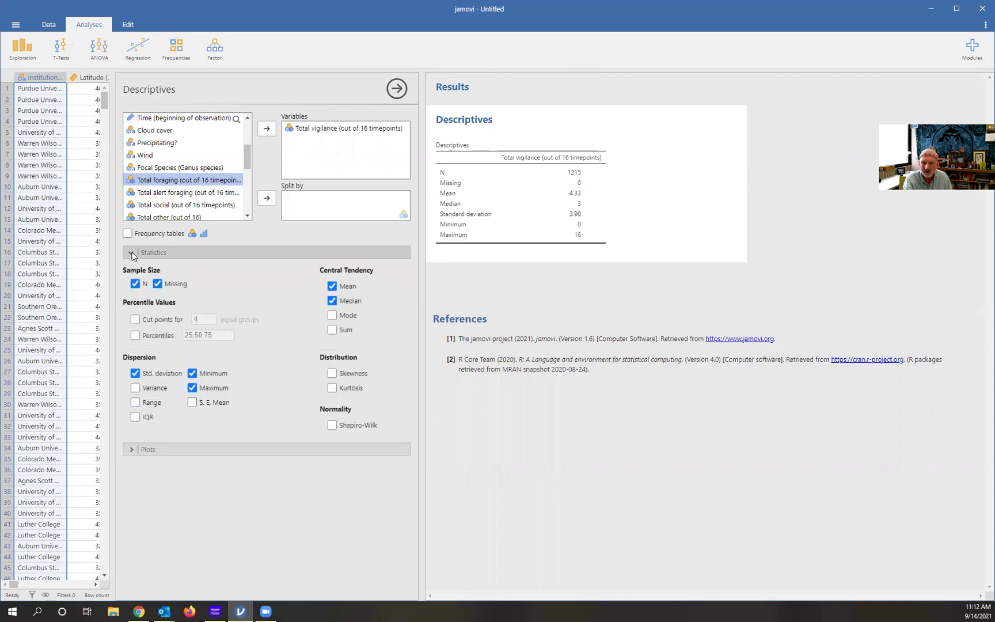
click(132, 451)
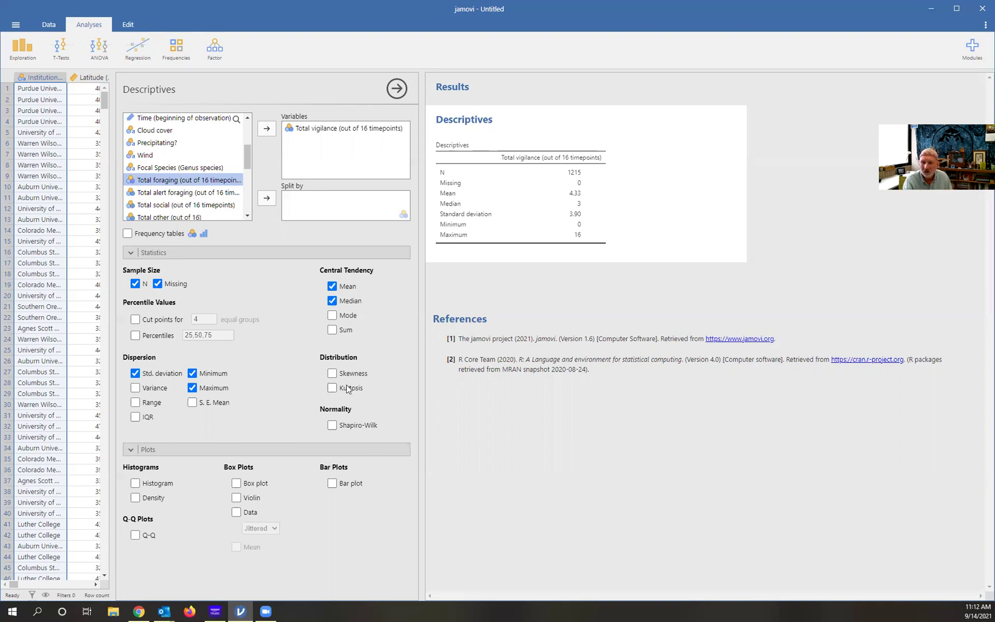
click(331, 426)
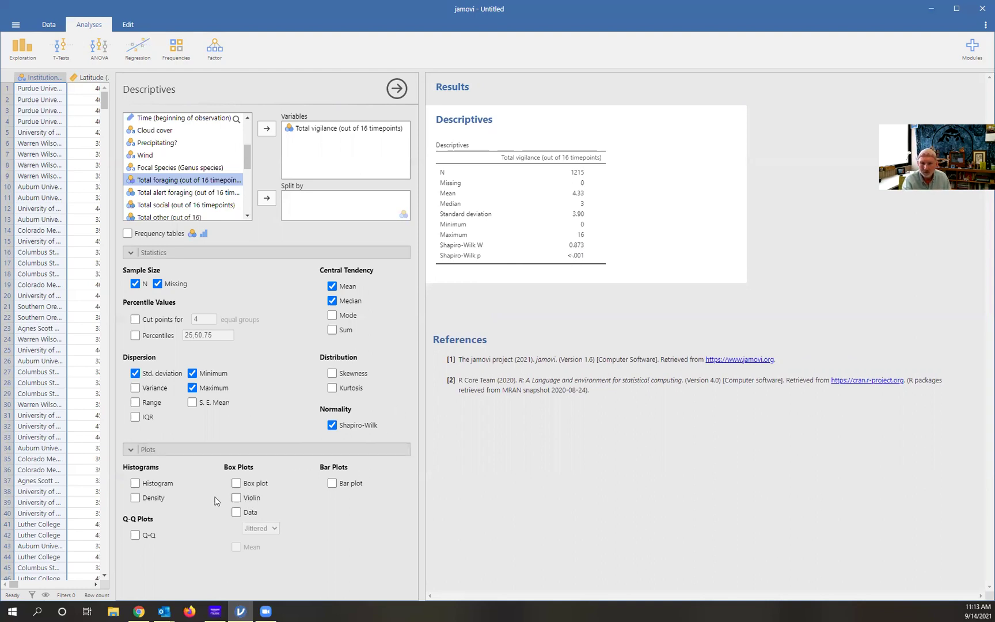
- Add Histogram and Q-Q plots of Total vigilance and review the right-skewed distribution
click(137, 485)
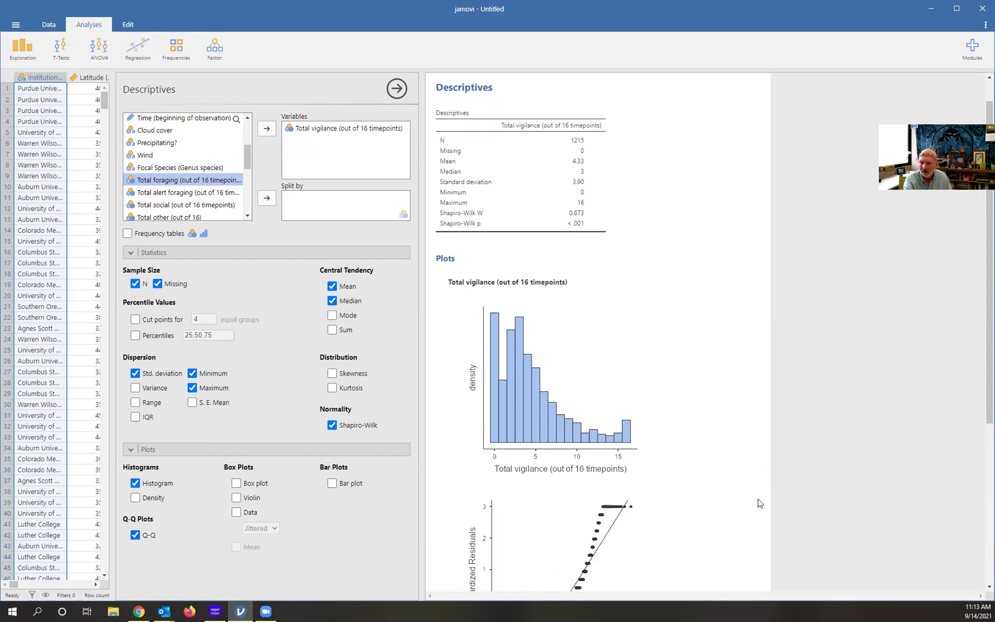
scroll(706, 501, down, 2)
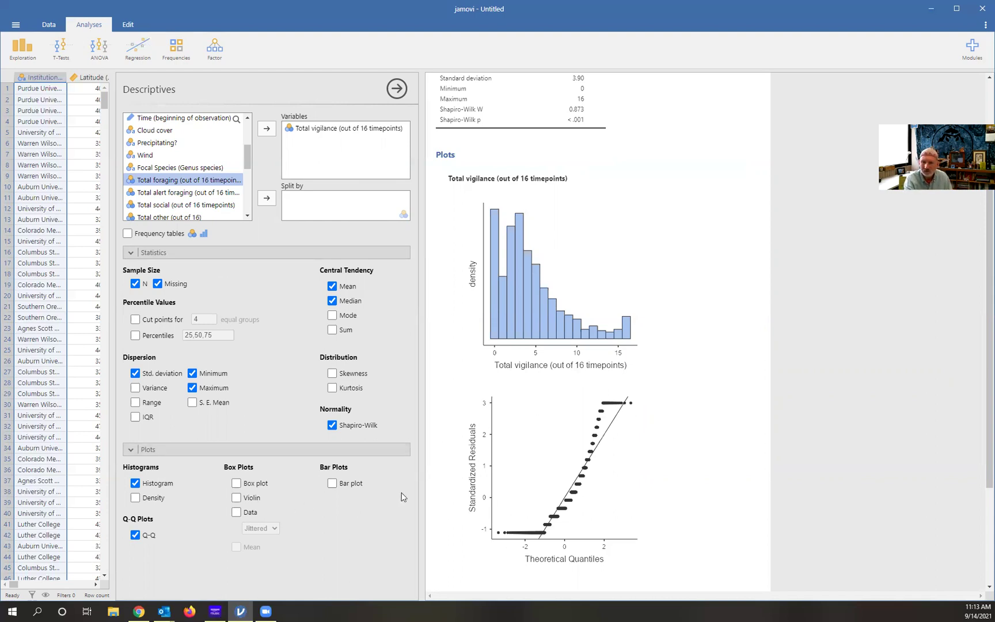
scroll(517, 354, up, 3)
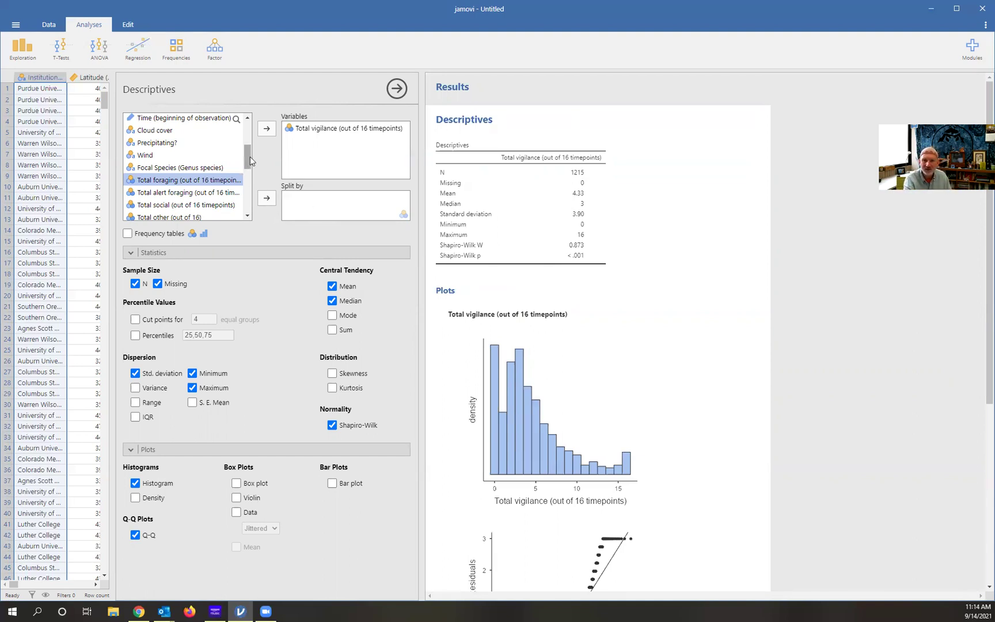
- Move Habitat into Split by, giving group means from 3.12 (Riparian) to 10.0 (Desert)
drag(249, 161, 248, 143)
click(159, 142)
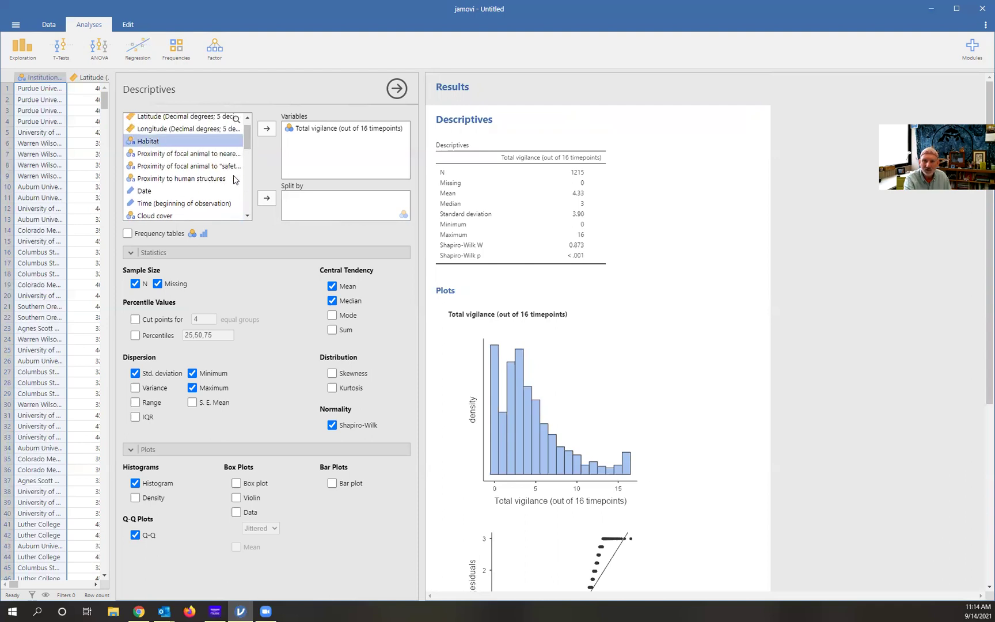
click(266, 199)
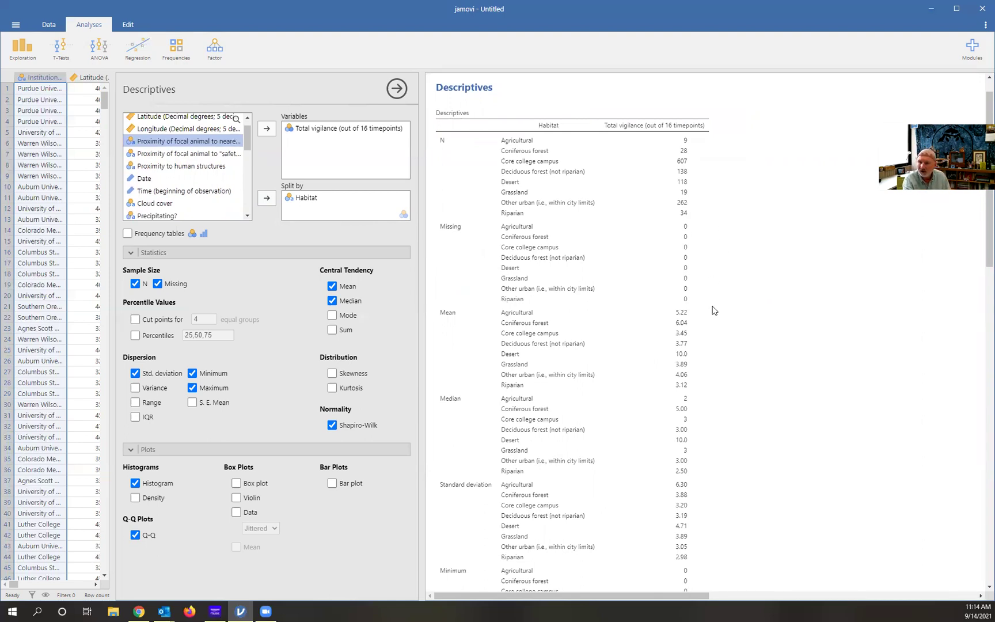
scroll(713, 310, down, 1)
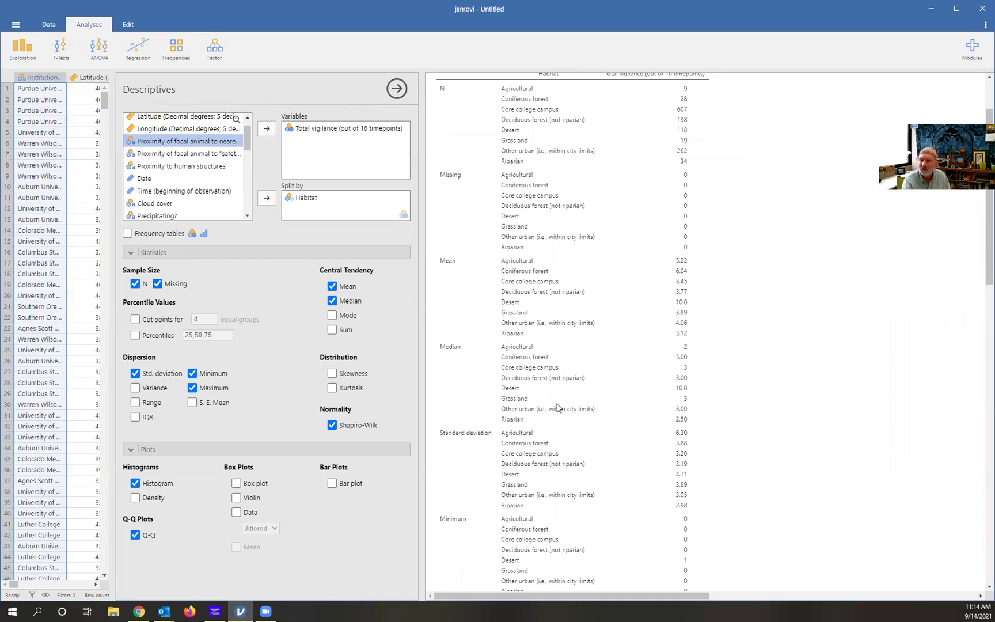
scroll(656, 331, up, 2)
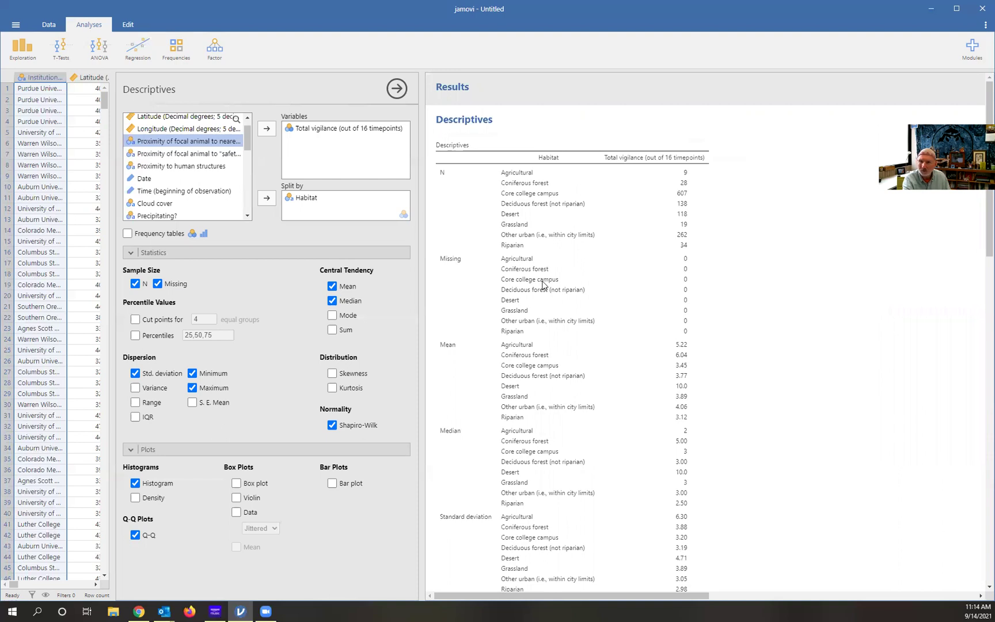
scroll(494, 253, down, 2)
scroll(489, 252, up, 2)
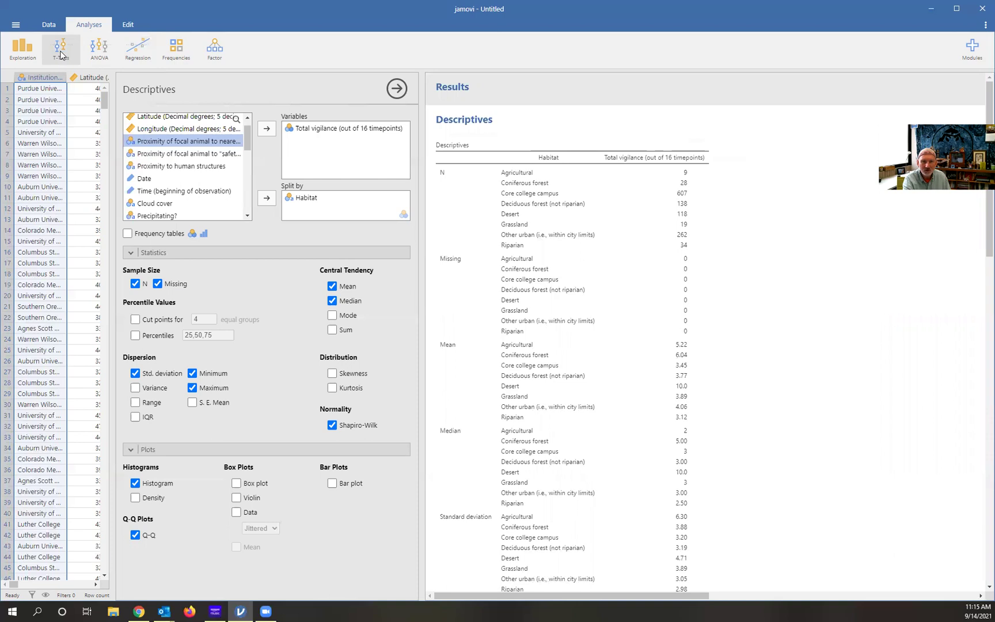
- Choose ANOVA > Non-Parametric One-Way ANOVA (Kruskal-Wallis) from the Analyses ribbon
click(98, 52)
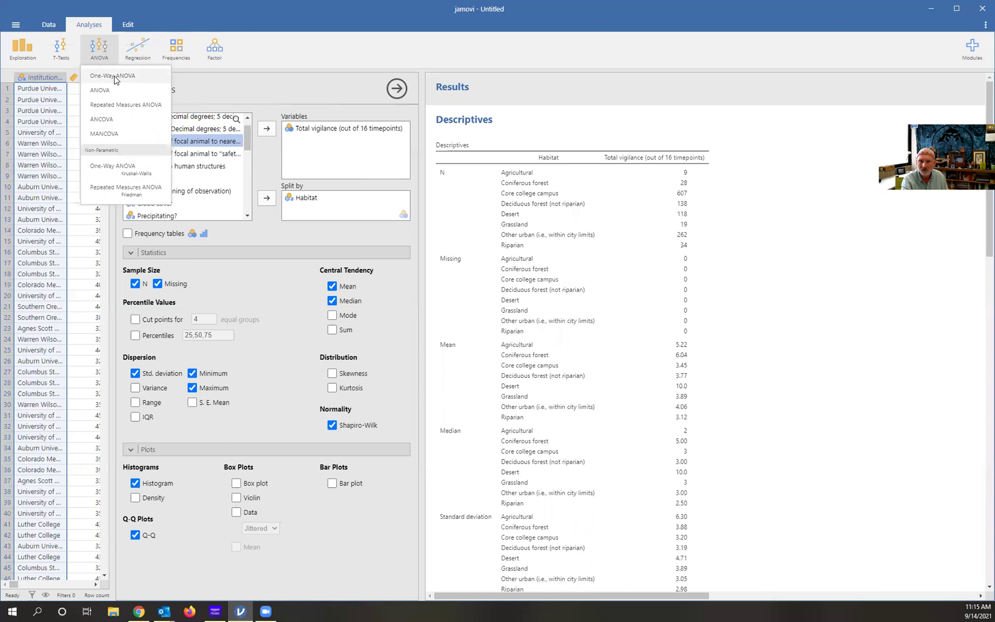
click(128, 173)
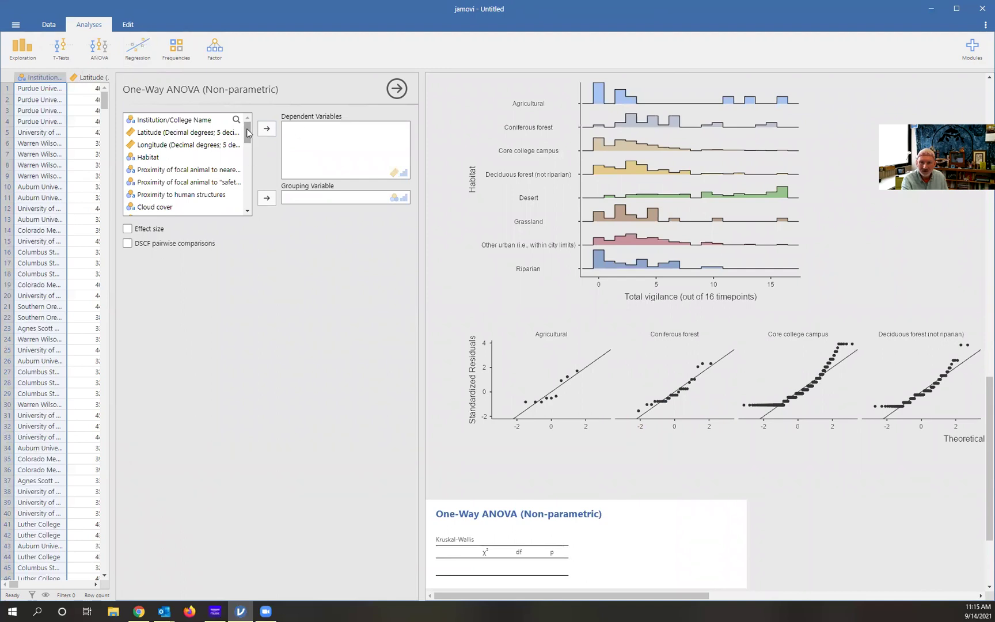
- Set Total vigilance as dependent and Habitat as grouping variable: χ² 188, df 7, p < .001
scroll(248, 134, down, 1)
drag(249, 134, 249, 156)
click(171, 153)
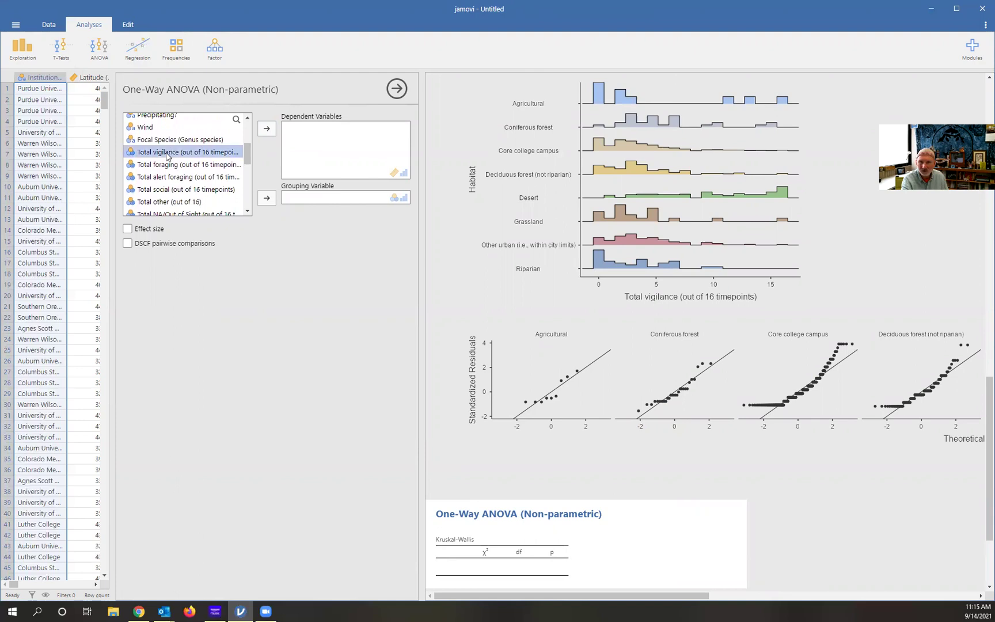
click(264, 129)
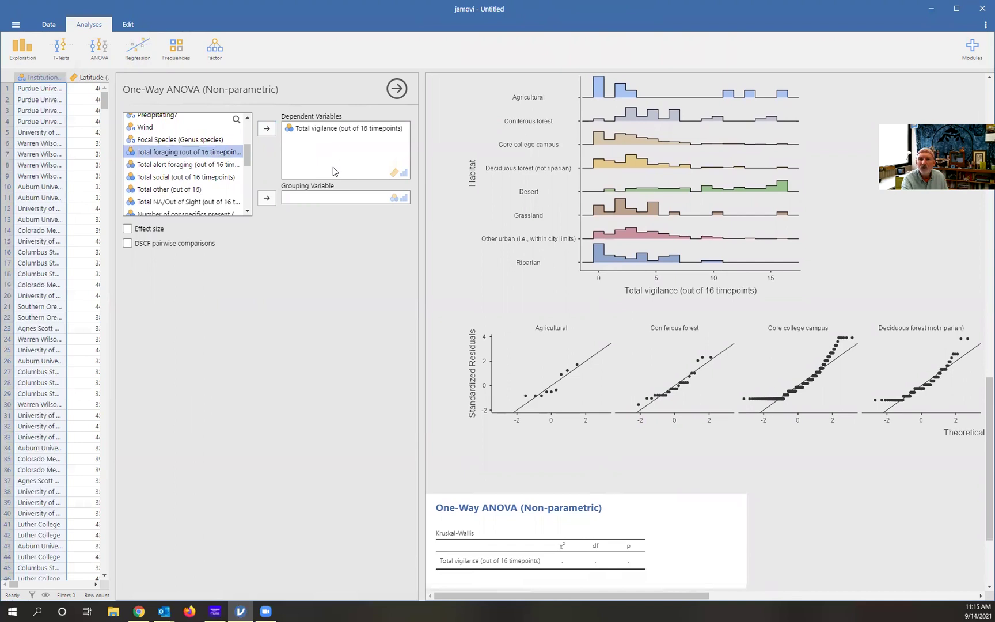
drag(249, 157, 249, 131)
click(154, 135)
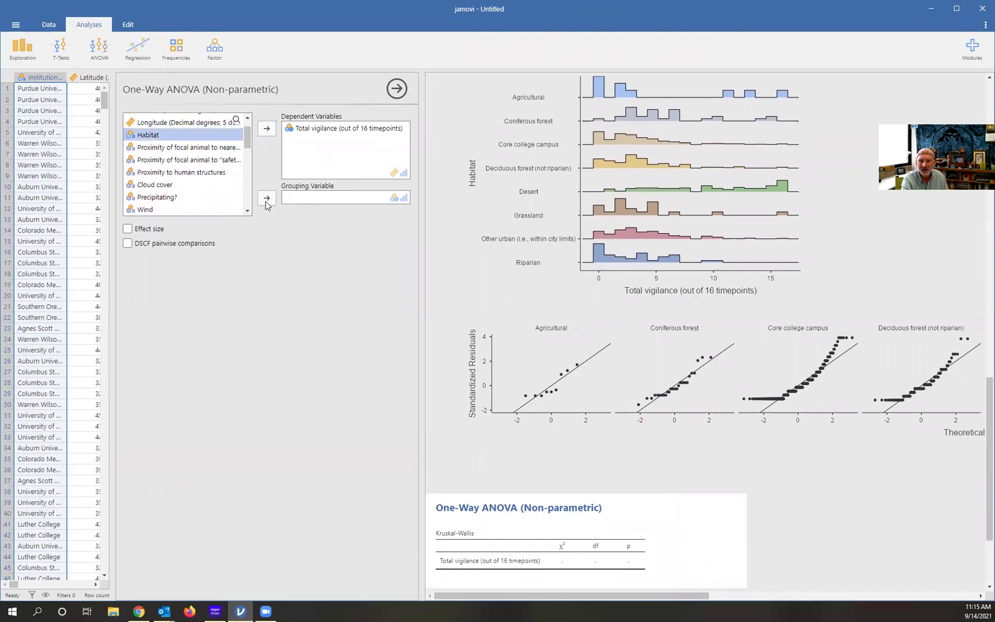
click(267, 199)
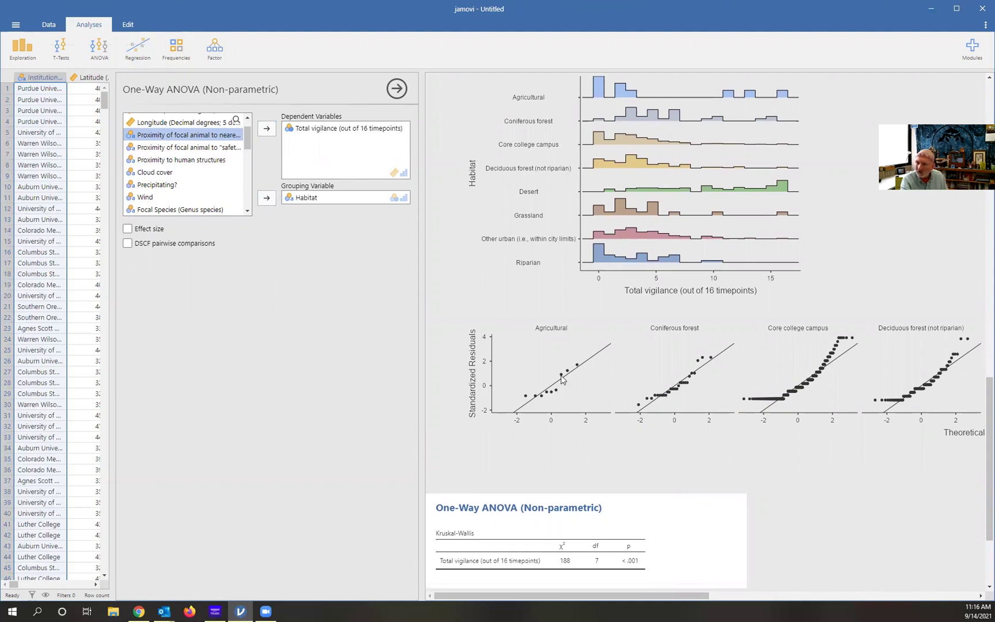
scroll(565, 345, up, 3)
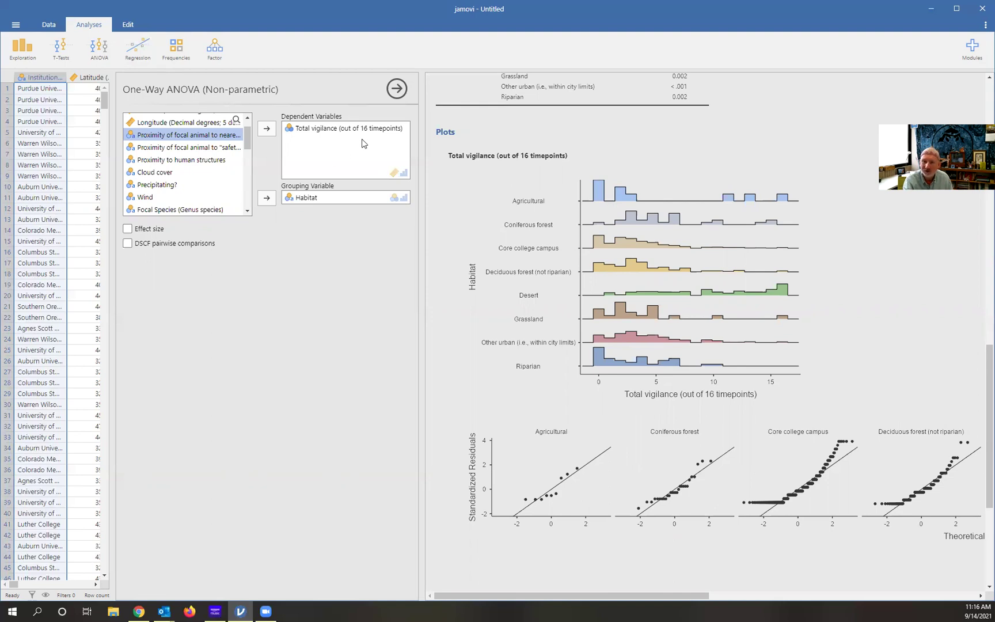
scroll(489, 271, down, 5)
scroll(498, 278, down, 1)
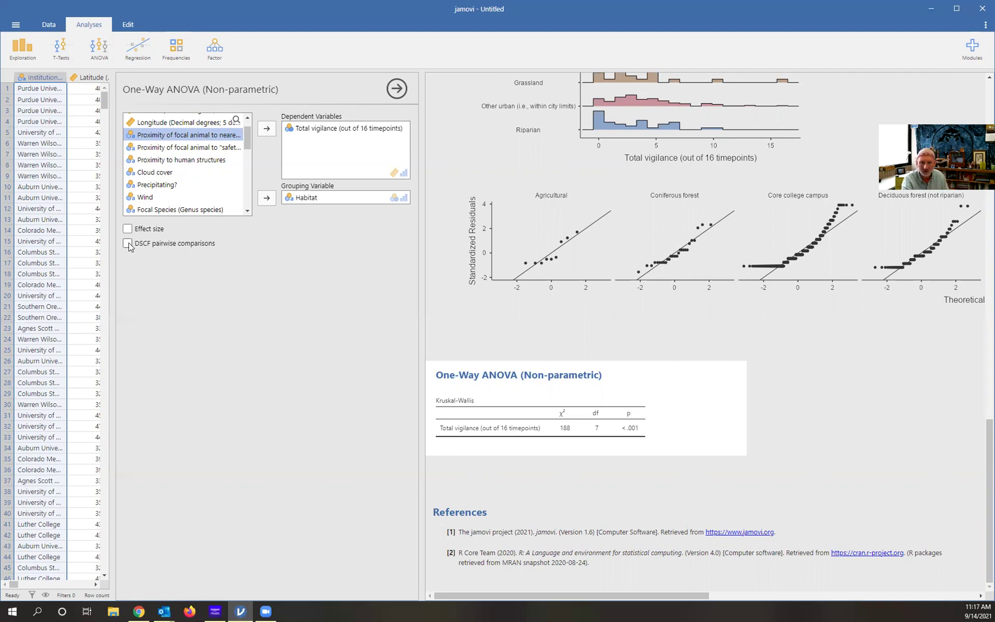
- Tick DSCF pairwise comparisons and scroll through the habitat-pair W and p values
click(128, 243)
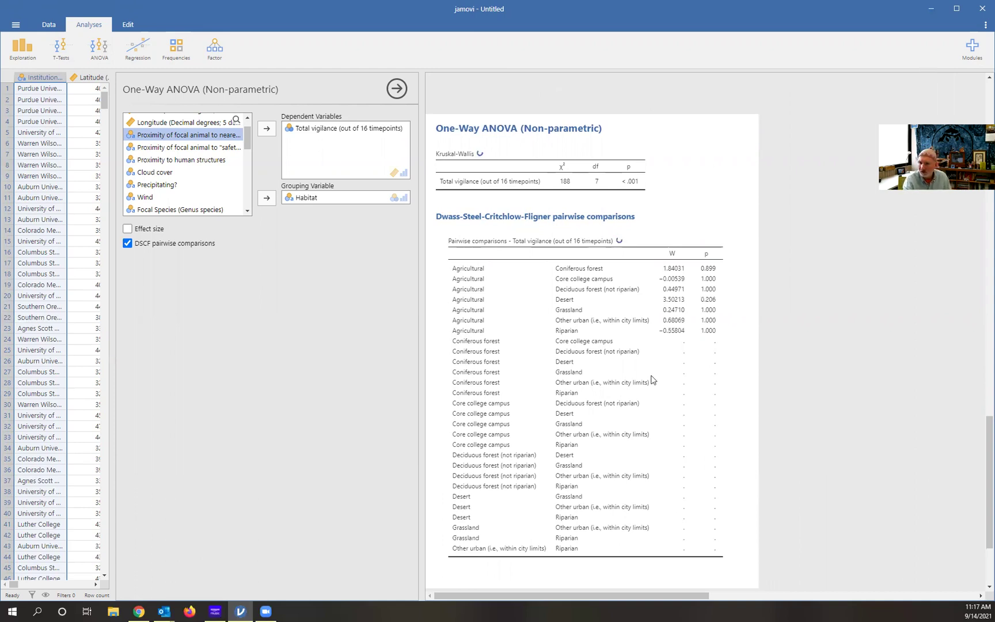
scroll(652, 379, down, 1)
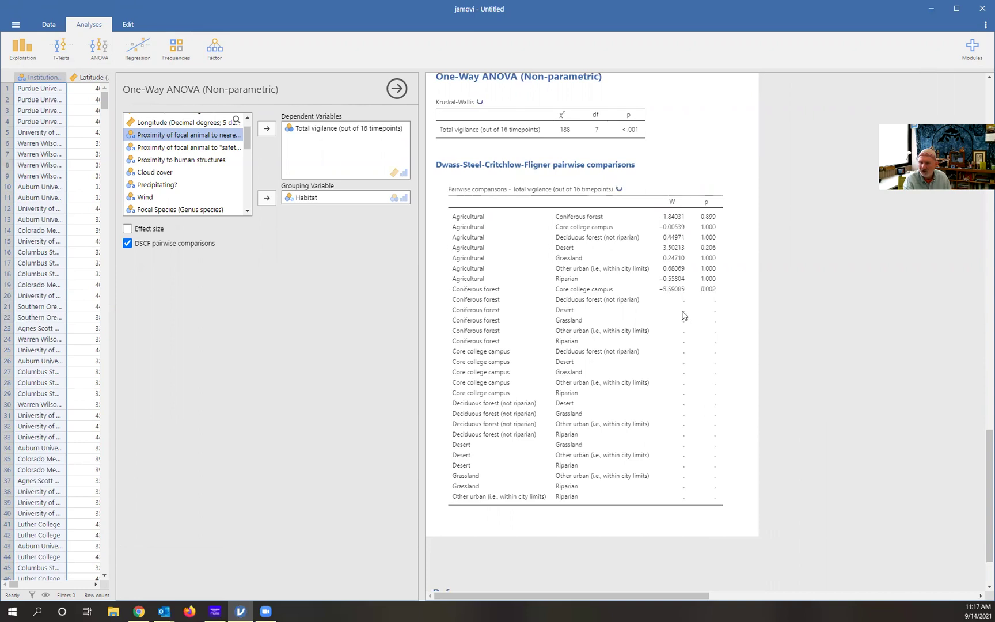